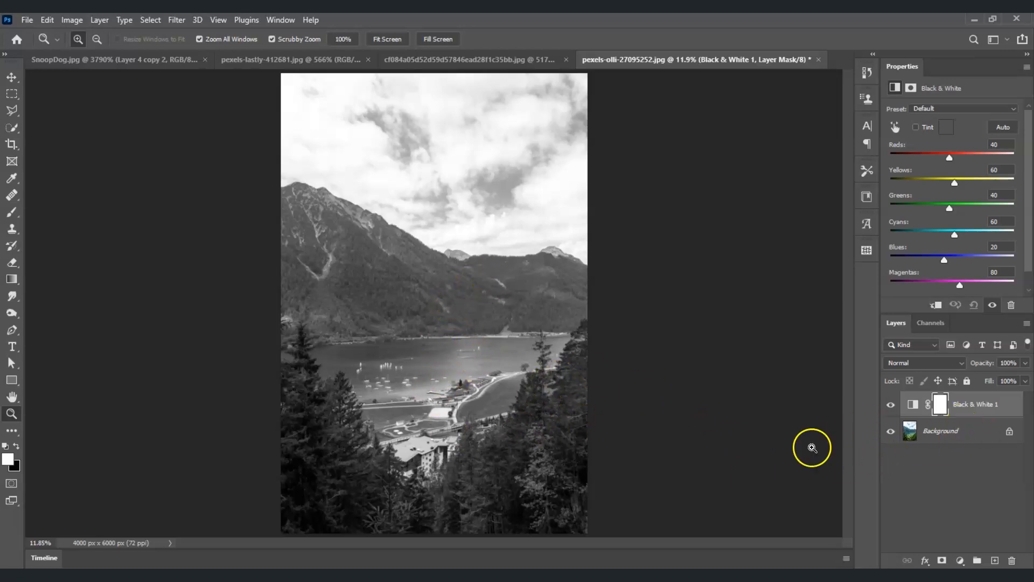
Set the Black & White adjustment layer's blend mode to Luminosity, with Reds at 30, Yellows at 160 and Greens at 170.
{"action": "left_click", "coordinate": [963, 365]}
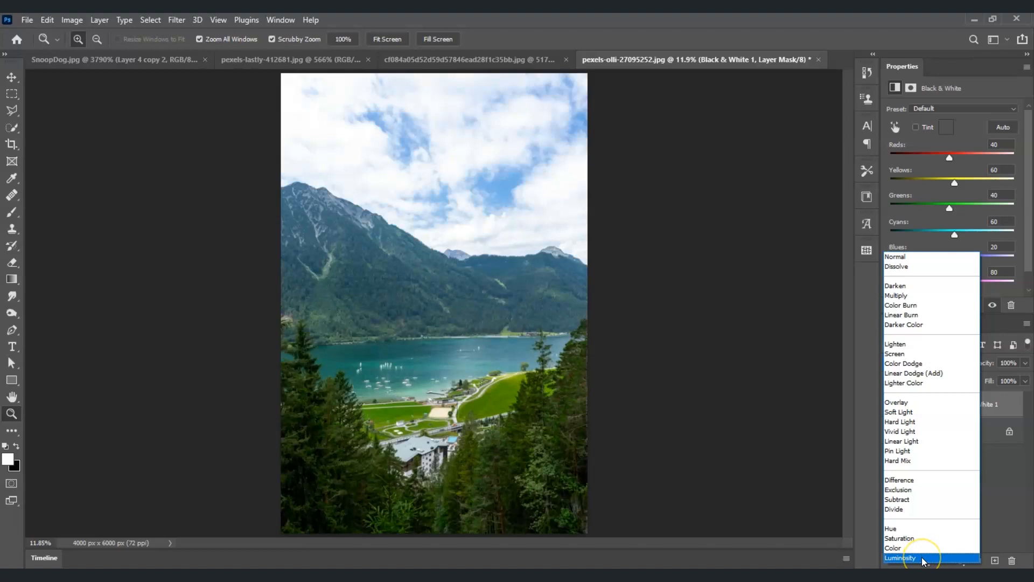
{"action": "left_click", "coordinate": [922, 557]}
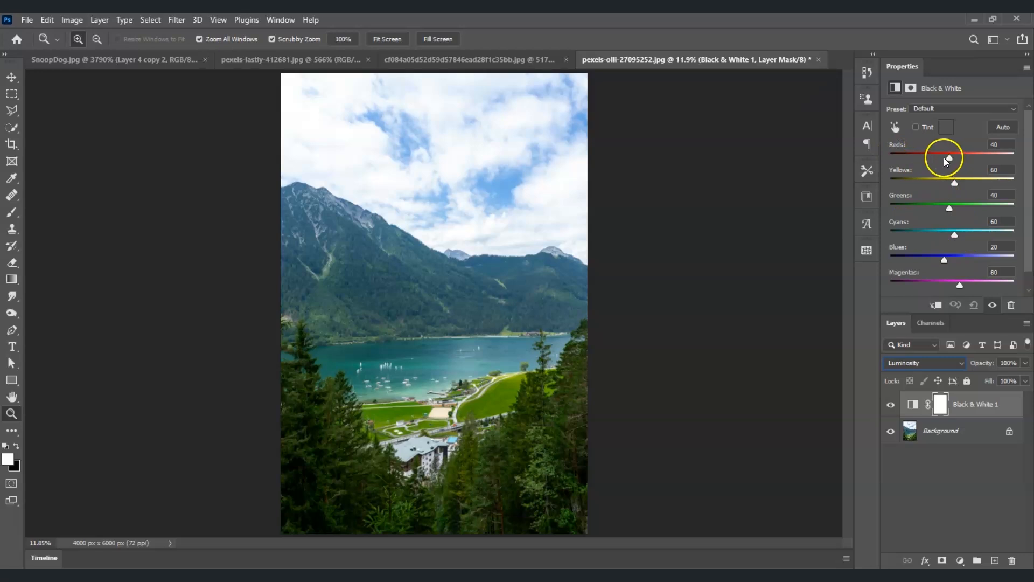
{"action": "left_click", "coordinate": [984, 146]}
{"action": "type", "text": "30"}
{"action": "left_click", "coordinate": [963, 171]}
{"action": "type", "text": "16"}
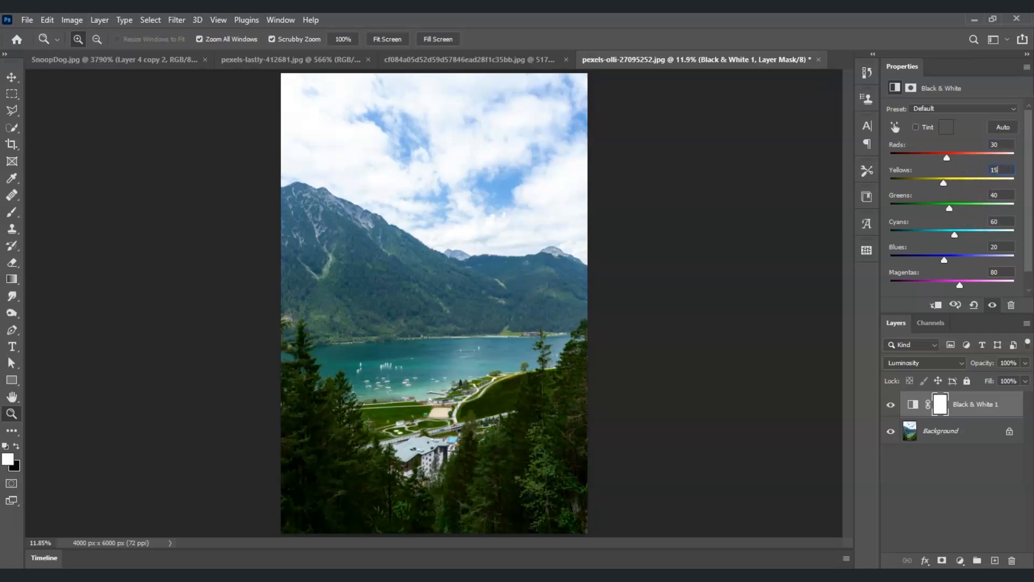
{"action": "type", "text": "0"}
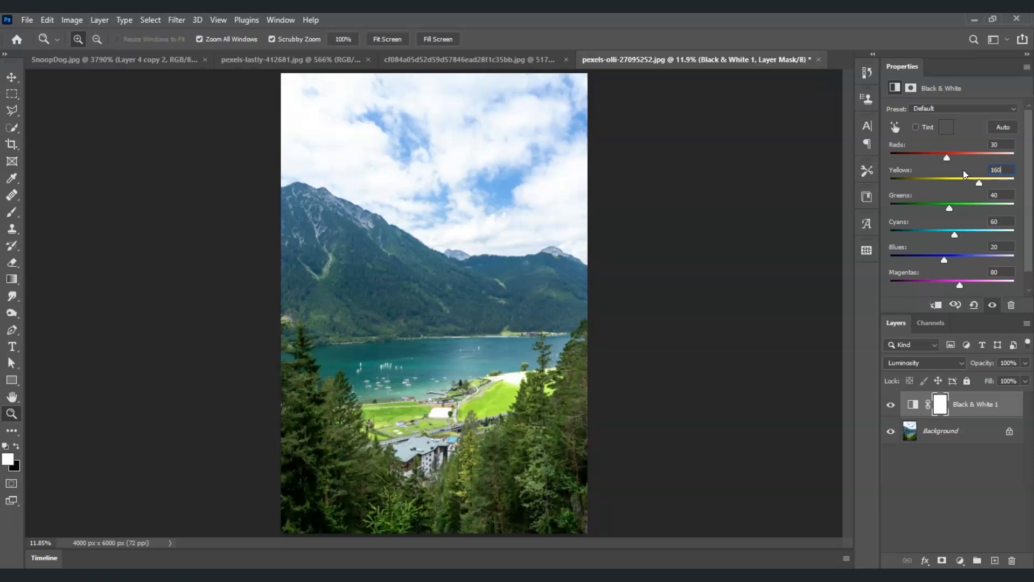
{"action": "left_click", "coordinate": [956, 198]}
{"action": "type", "text": "170"}
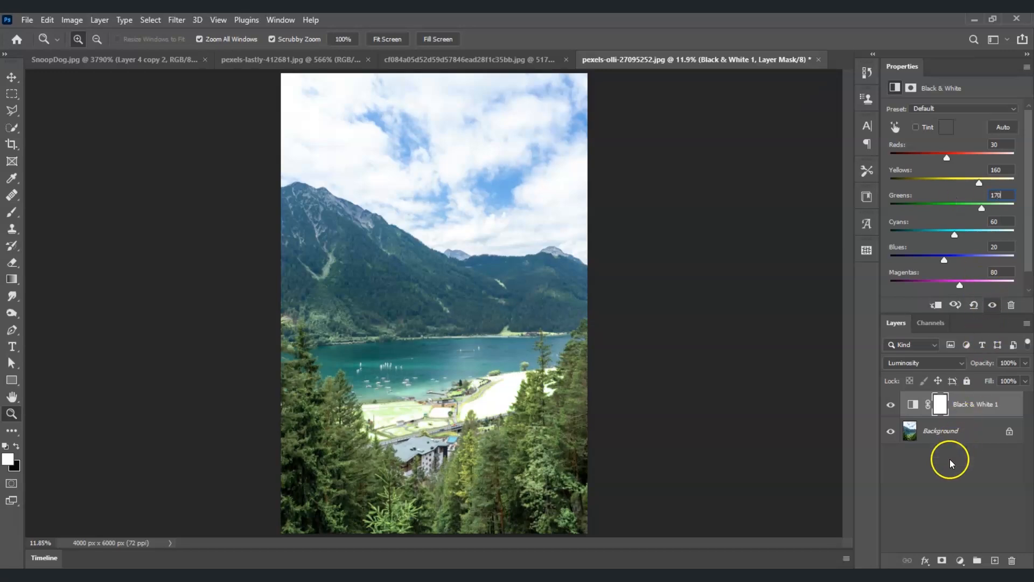
{"action": "left_click", "coordinate": [913, 475]}
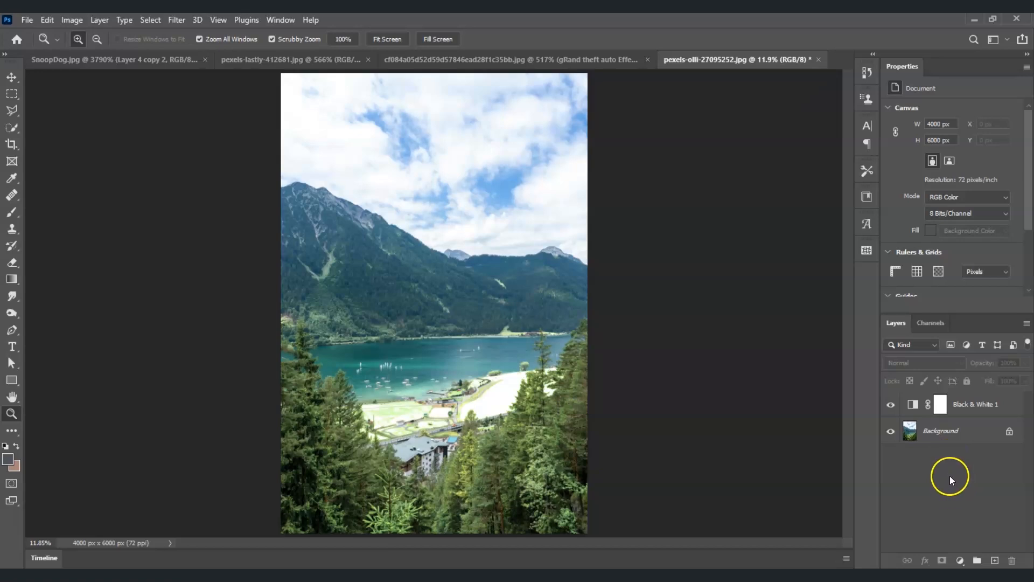
Add a Hue/Saturation adjustment layer above the Black & White layer.
{"action": "left_click", "coordinate": [961, 560]}
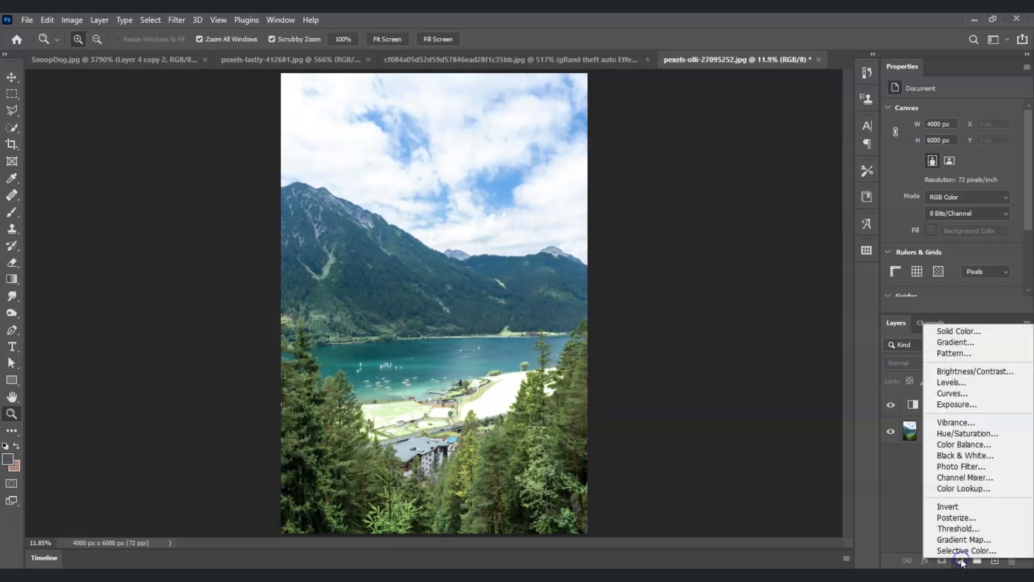
{"action": "left_click", "coordinate": [964, 434]}
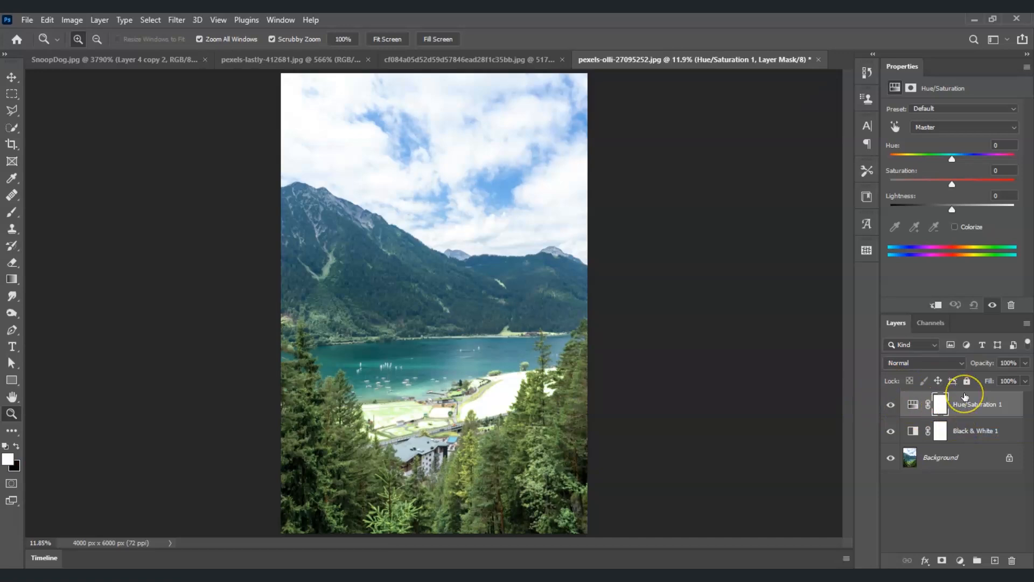
{"action": "left_click", "coordinate": [951, 401]}
Adjust the Yellows range of the Hue/Saturation layer to Saturation -100 and Lightness +51.
{"action": "left_click", "coordinate": [1014, 129]}
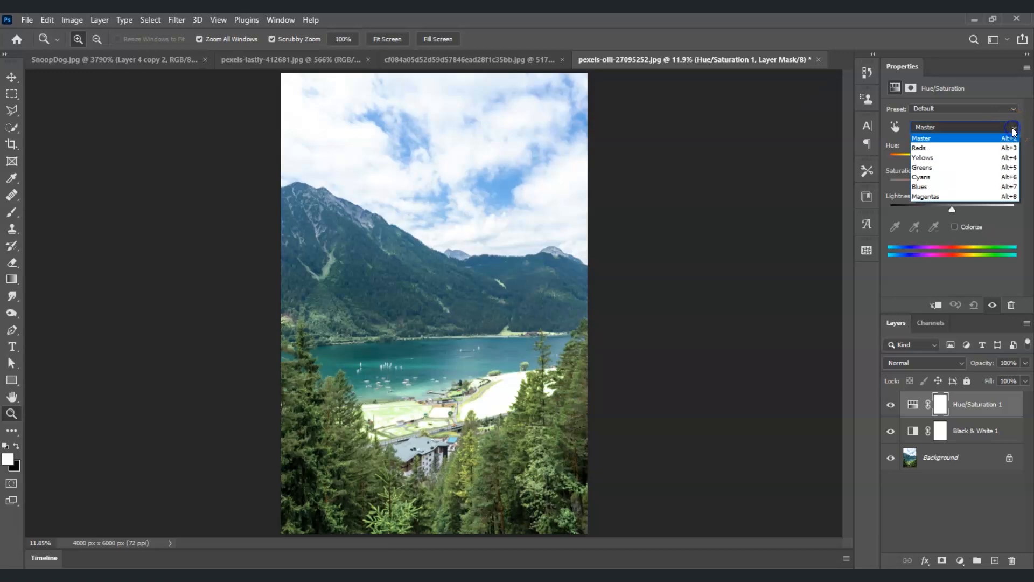
{"action": "left_click", "coordinate": [973, 158]}
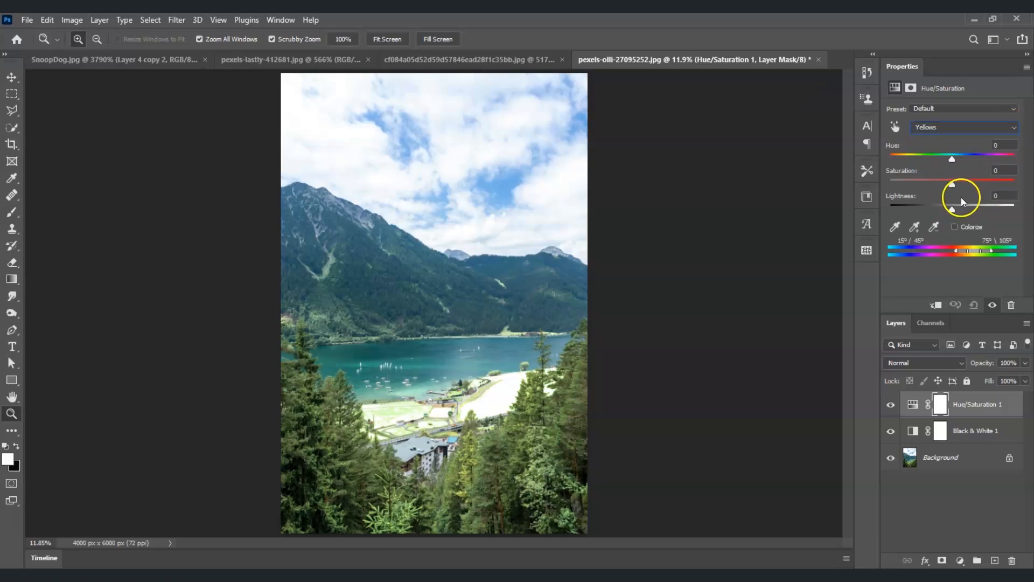
{"action": "left_click_drag", "start_coordinate": [952, 186], "coordinate": [889, 189]}
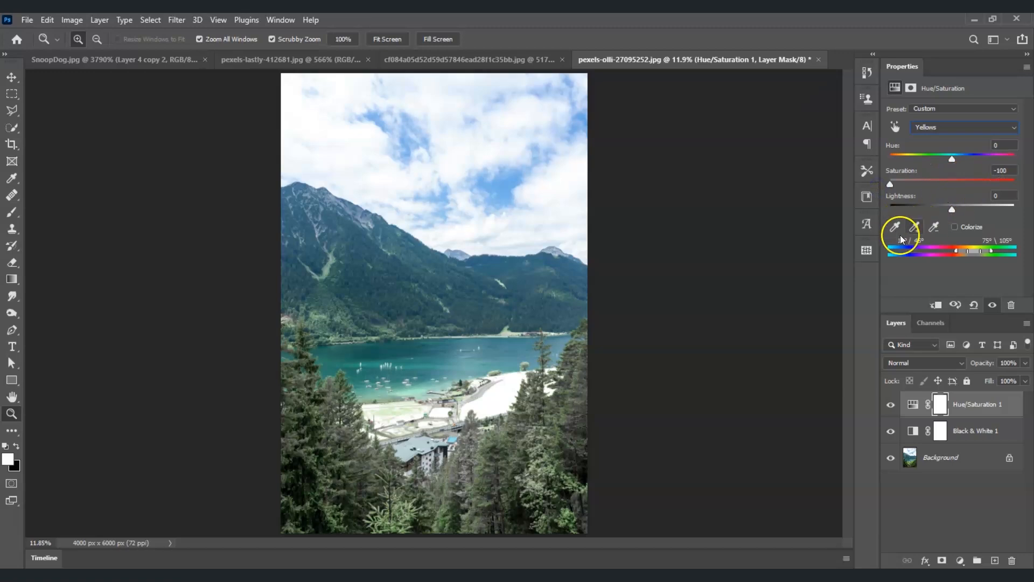
{"action": "left_click_drag", "start_coordinate": [952, 211], "coordinate": [983, 210]}
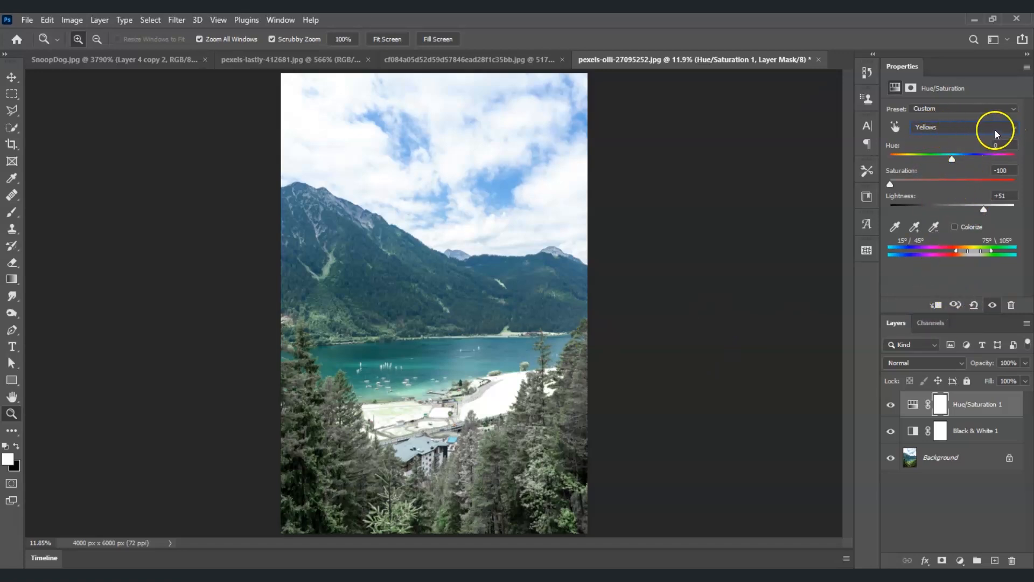
Adjust the Greens range of the Hue/Saturation layer to Saturation -100 and Lightness +80.
{"action": "left_click", "coordinate": [1012, 129]}
{"action": "left_click", "coordinate": [958, 167]}
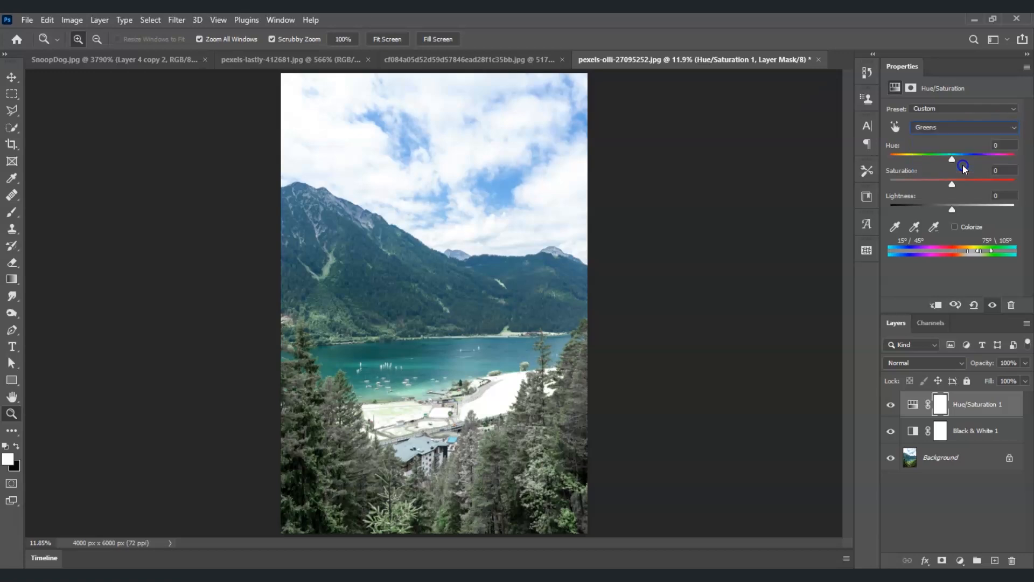
{"action": "left_click", "coordinate": [914, 226]}
{"action": "left_click_drag", "start_coordinate": [952, 184], "coordinate": [870, 190]}
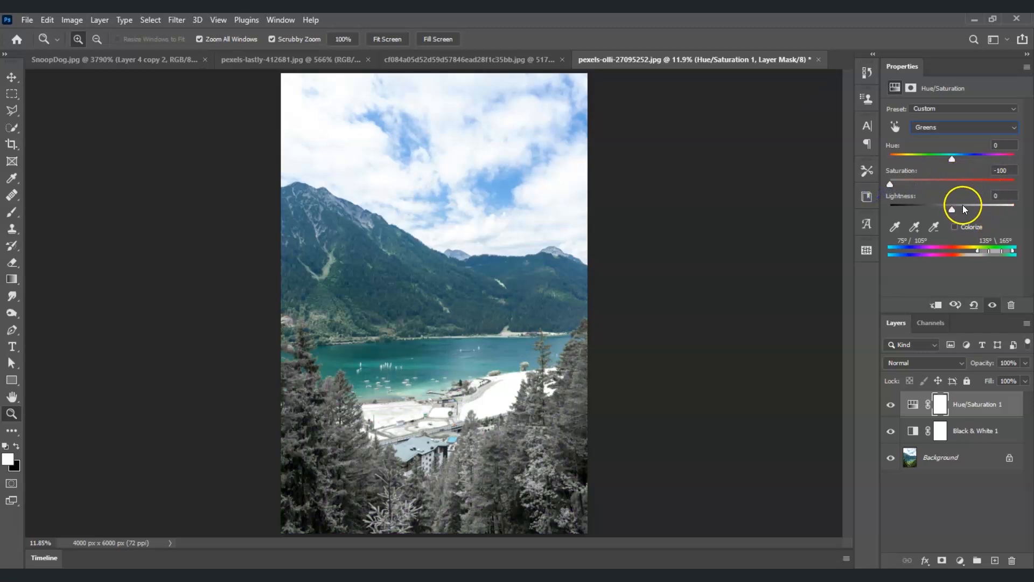
{"action": "left_click_drag", "start_coordinate": [952, 209], "coordinate": [1000, 212]}
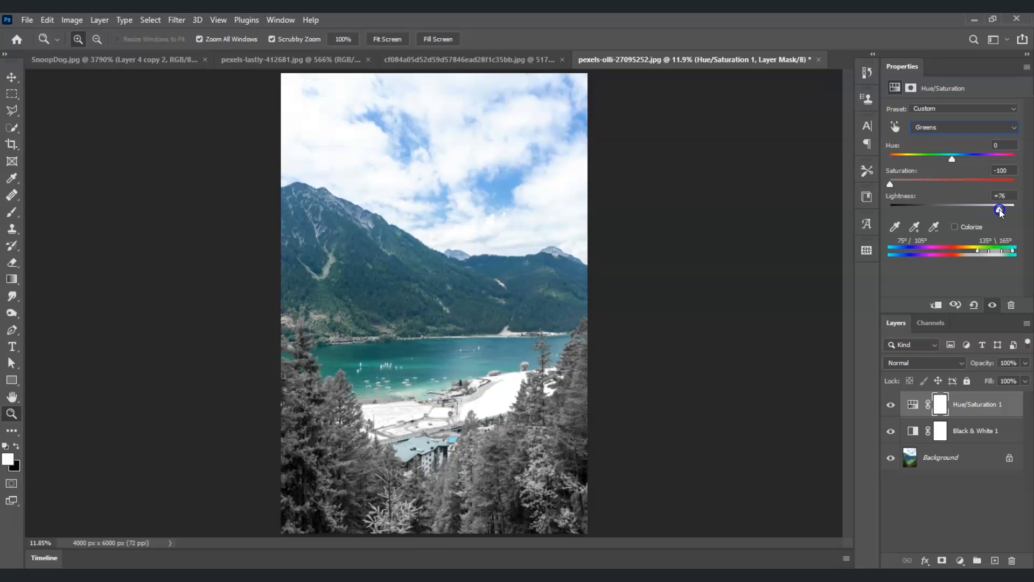
{"action": "left_click_drag", "start_coordinate": [1001, 212], "coordinate": [1001, 211]}
{"action": "key", "text": "Return"}
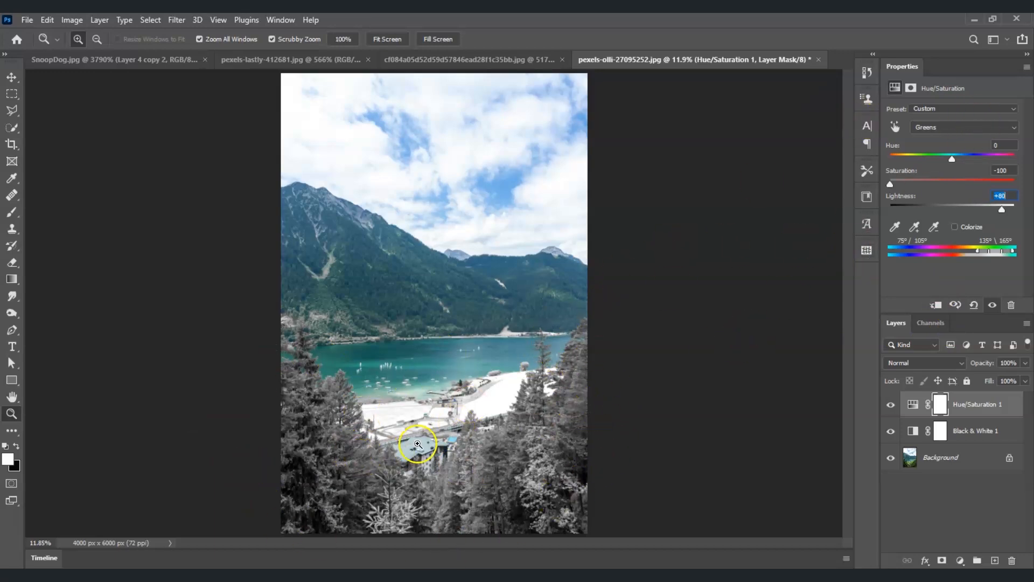
Set the Saturation of the Reds range to +20 in the Hue/Saturation layer.
{"action": "left_click", "coordinate": [1006, 128]}
{"action": "left_click", "coordinate": [989, 149]}
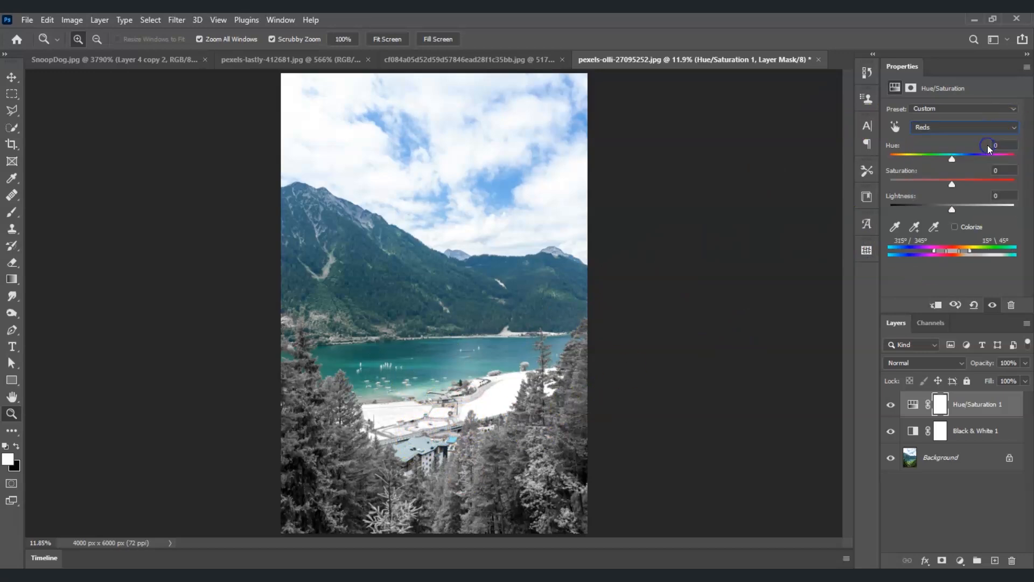
{"action": "left_click", "coordinate": [998, 170]}
{"action": "type", "text": "20"}
{"action": "left_click", "coordinate": [959, 205]}
Sample the mountain slope to target the Cyans range, set its Saturation to -30 and Lightness to +40, and deselect the layer.
{"action": "left_click", "coordinate": [896, 129]}
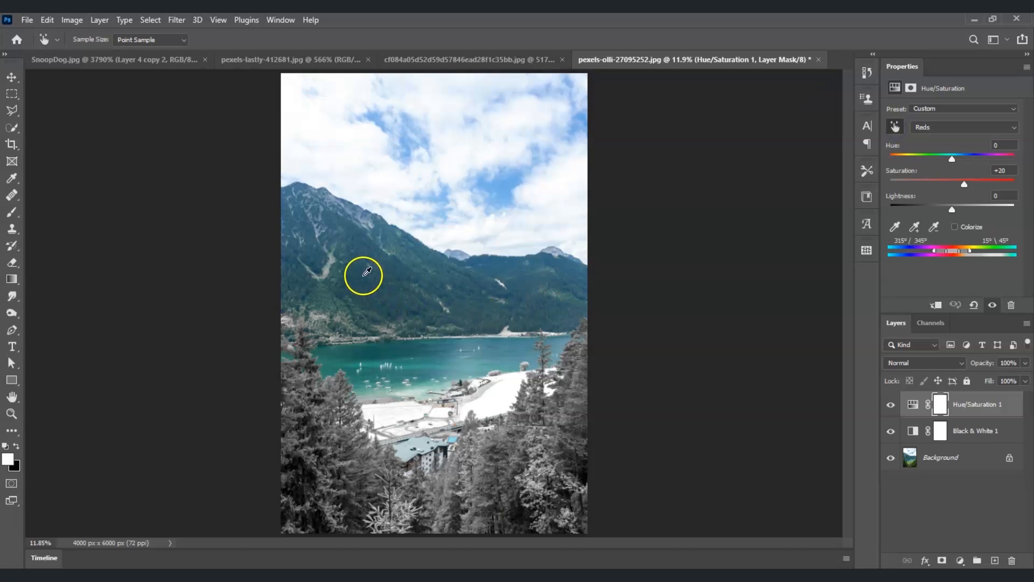
{"action": "left_click", "coordinate": [370, 275]}
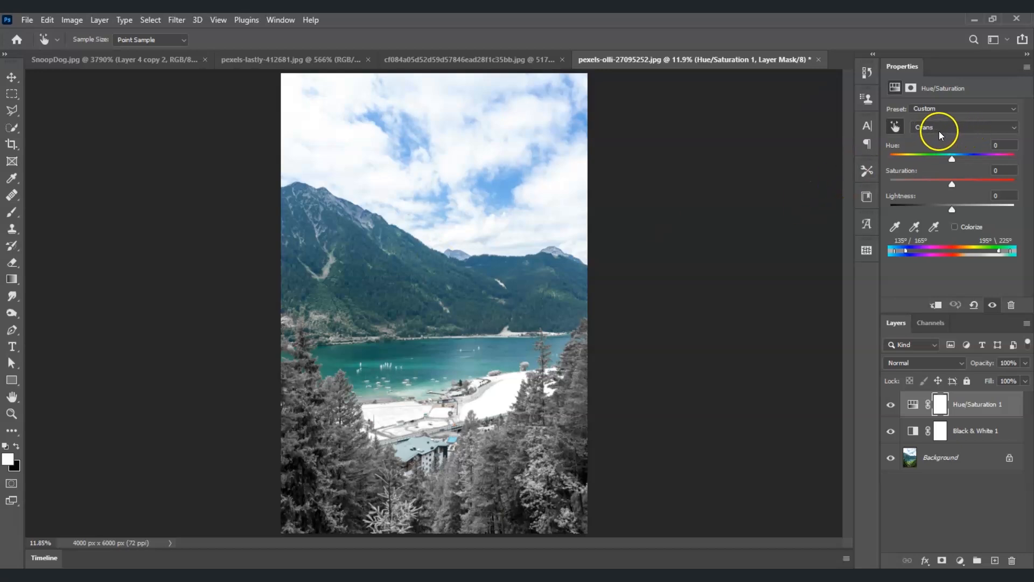
{"action": "left_click_drag", "start_coordinate": [952, 185], "coordinate": [933, 186]}
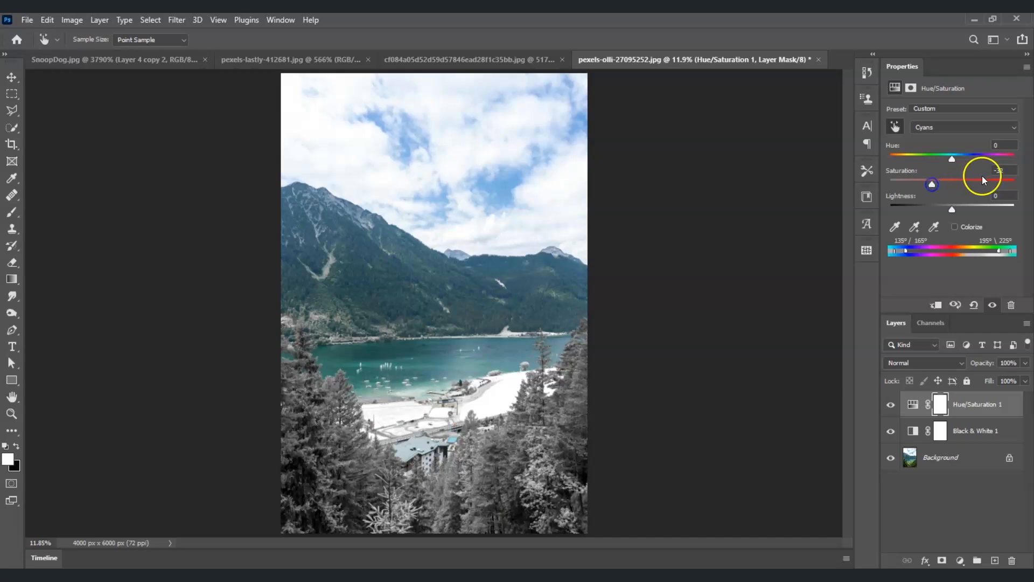
{"action": "type", "text": "-30"}
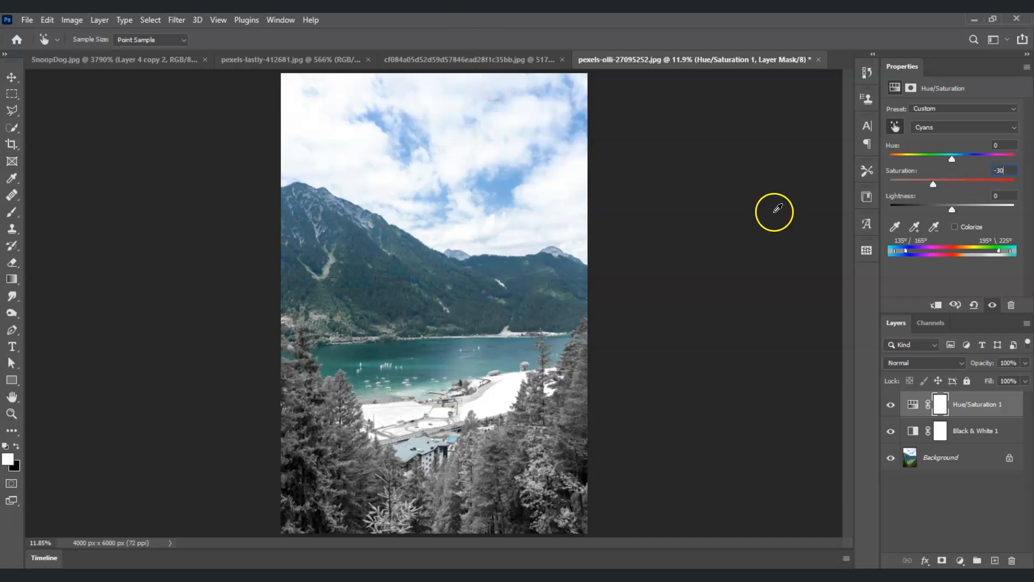
{"action": "mouse_move", "coordinate": [951, 209]}
{"action": "left_mouse_down"}
{"action": "mouse_move", "coordinate": [1007, 196]}
{"action": "mouse_move", "coordinate": [954, 198]}
{"action": "left_mouse_up"}
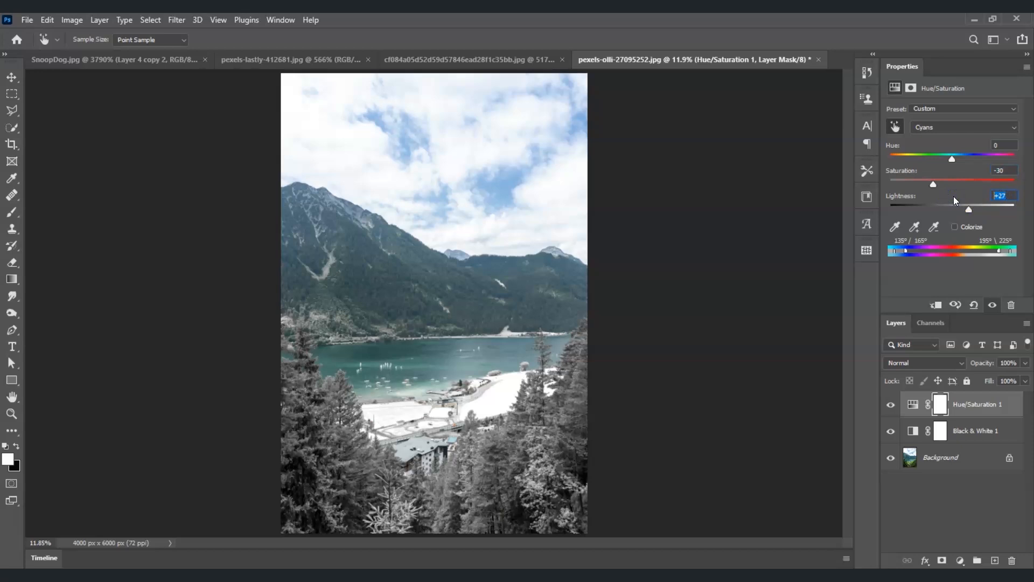
{"action": "type", "text": "40"}
{"action": "left_click", "coordinate": [915, 282]}
{"action": "left_click", "coordinate": [891, 504]}
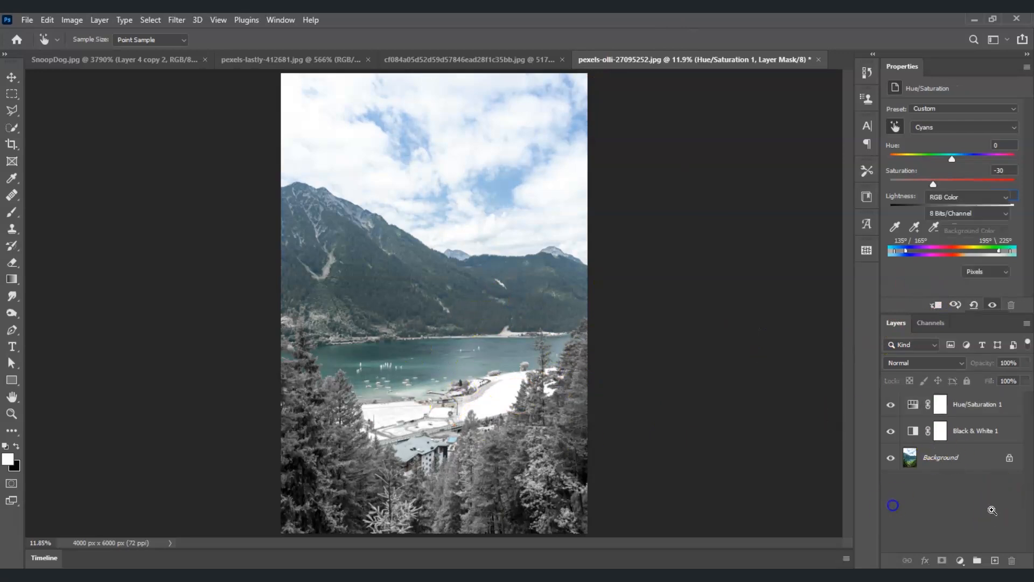
Duplicate the Background layer to the top of the layer stack and hide the copy to compare original and edit.
{"action": "key", "text": "z"}
{"action": "left_click_drag", "start_coordinate": [969, 460], "coordinate": [959, 404]}
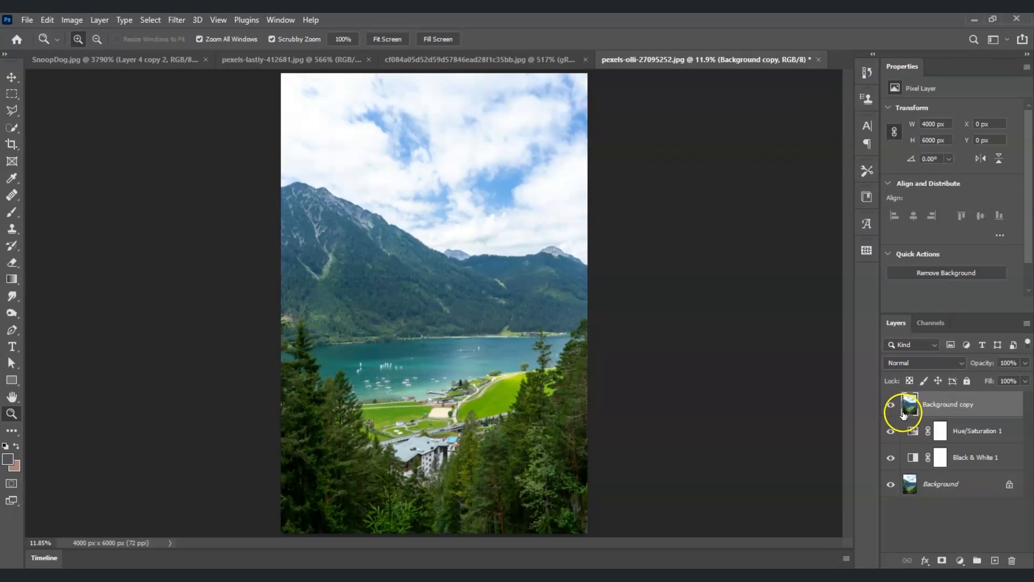
{"action": "left_click", "coordinate": [891, 406]}
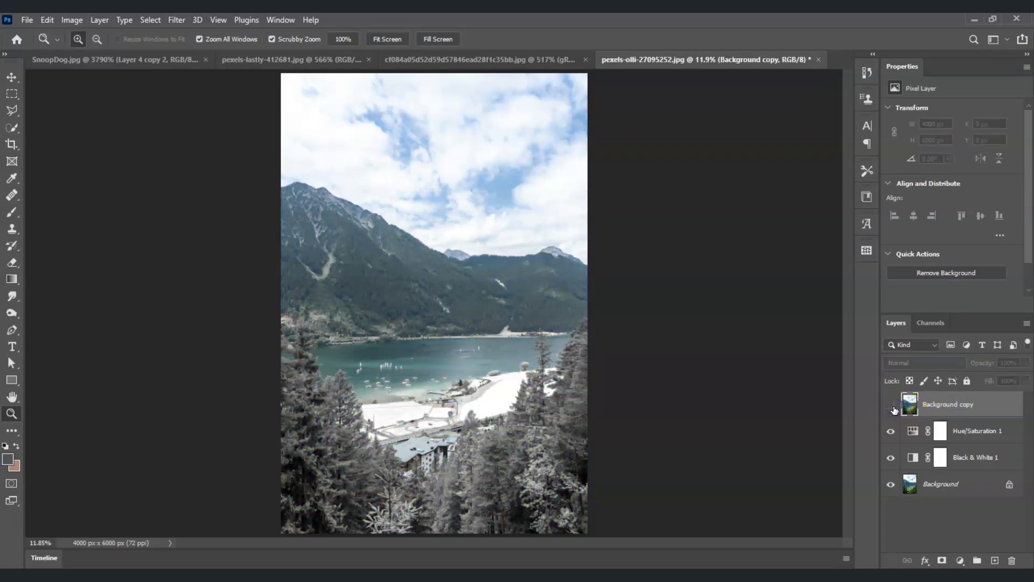